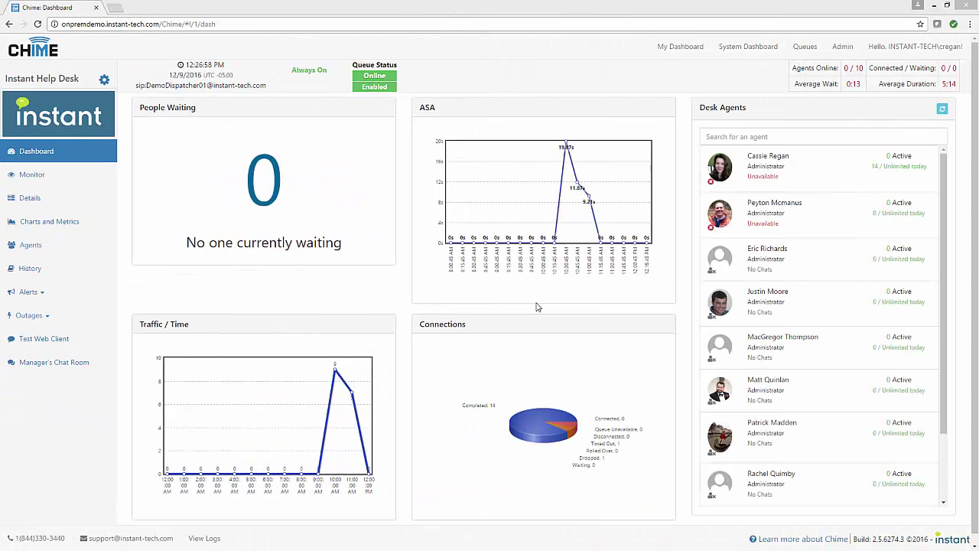
# Create a new alert titled "Reminder - Windows Patch Update - Dec 10th"
pyautogui.click(101, 292)
pyautogui.click(100, 316)
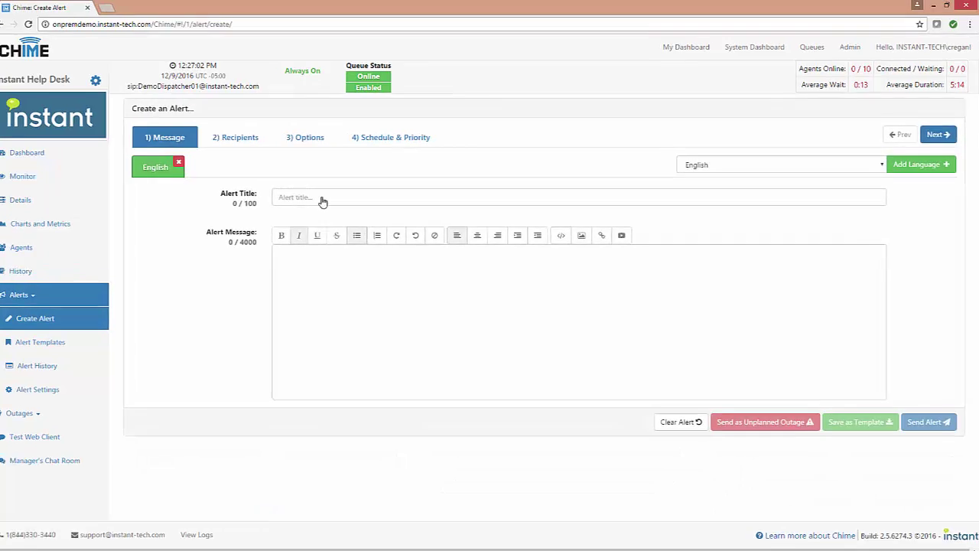
pyautogui.click(323, 198)
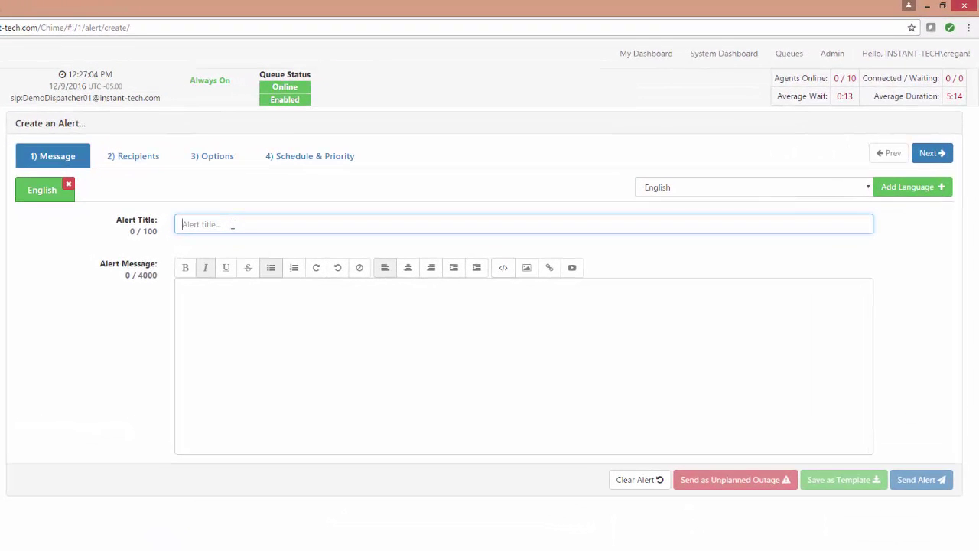
pyautogui.write('Reminder - Windows Patch Update - Oct 5th')
pyautogui.press('Tab')
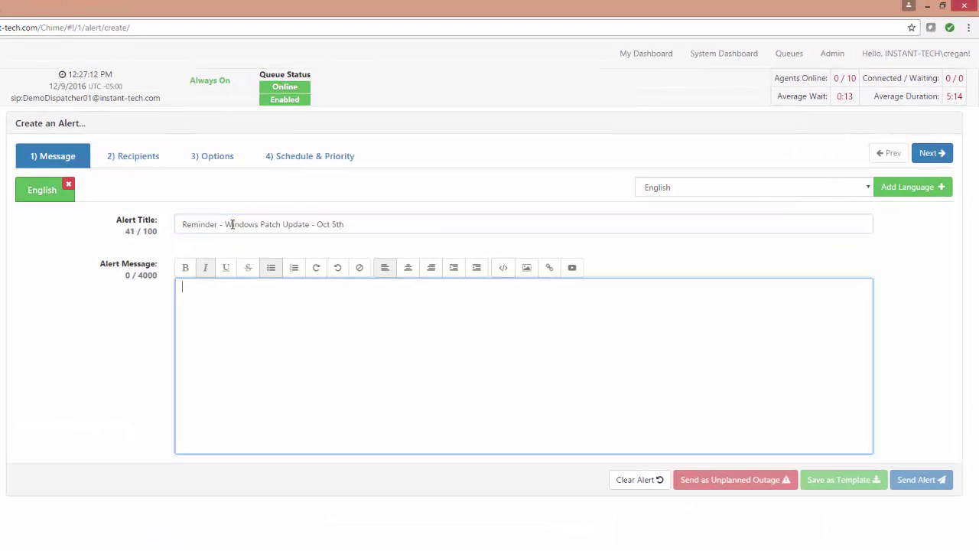
pyautogui.moveTo(316, 224); pyautogui.dragTo(344, 224)
pyautogui.write('Dec 10th')
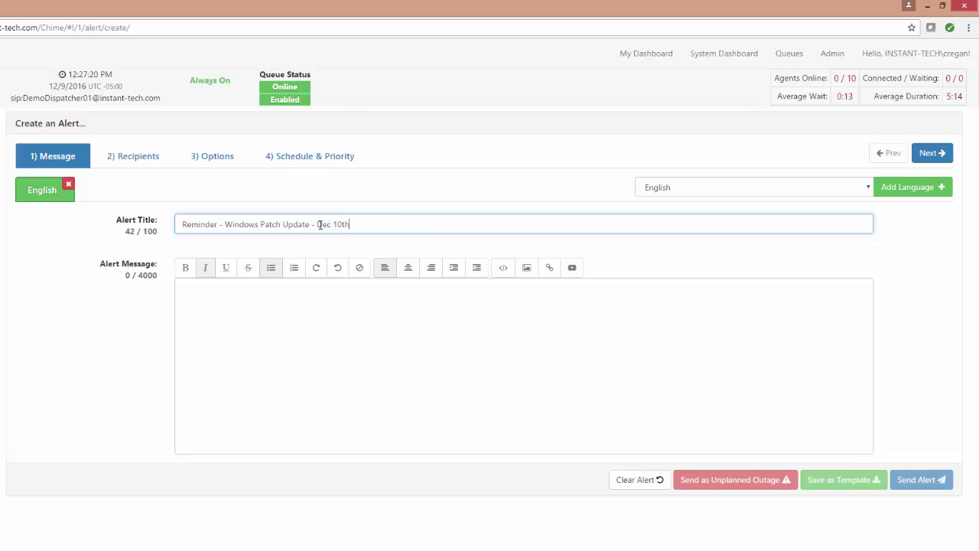
# Write the English message announcing scheduled server maintenance for a Windows patch update and possible temporary outages, signed "Sincerely, Your Information Technology team"
pyautogui.press('Tab')
pyautogui.write('Hello team,')
pyautogui.press('Return')
pyautogui.write('Please be aware that there is scheduled maintenanc')
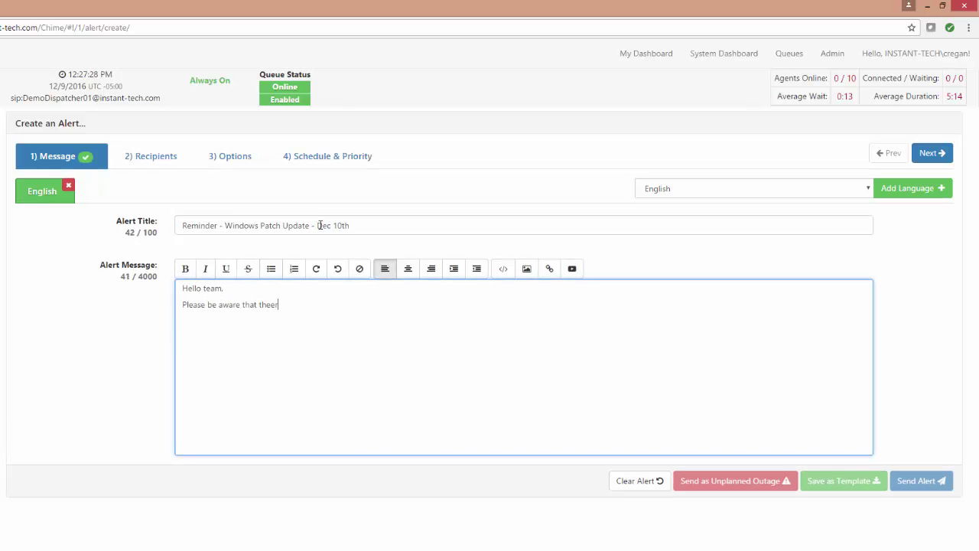
pyautogui.write('e on teh se')
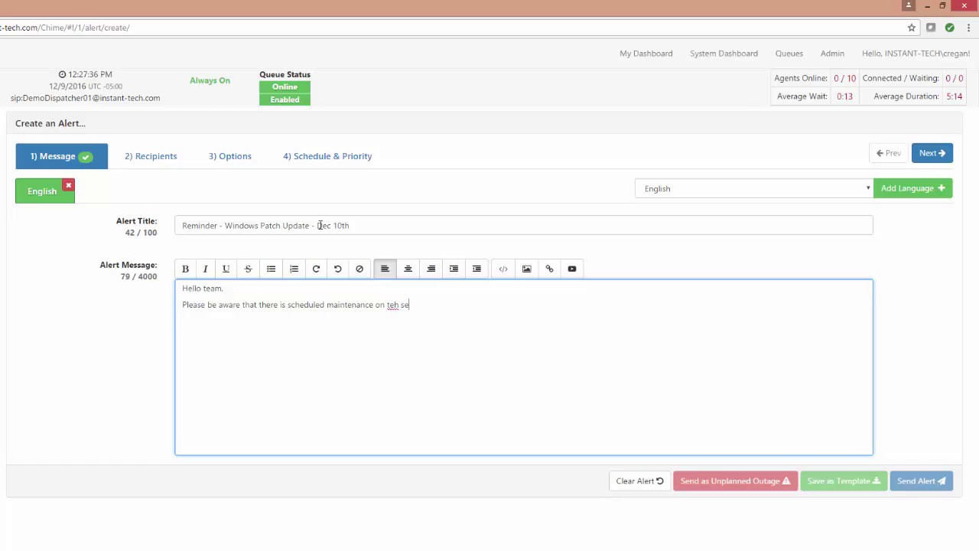
pyautogui.write('rvers for a Windows patch update. Any temporary outages o')
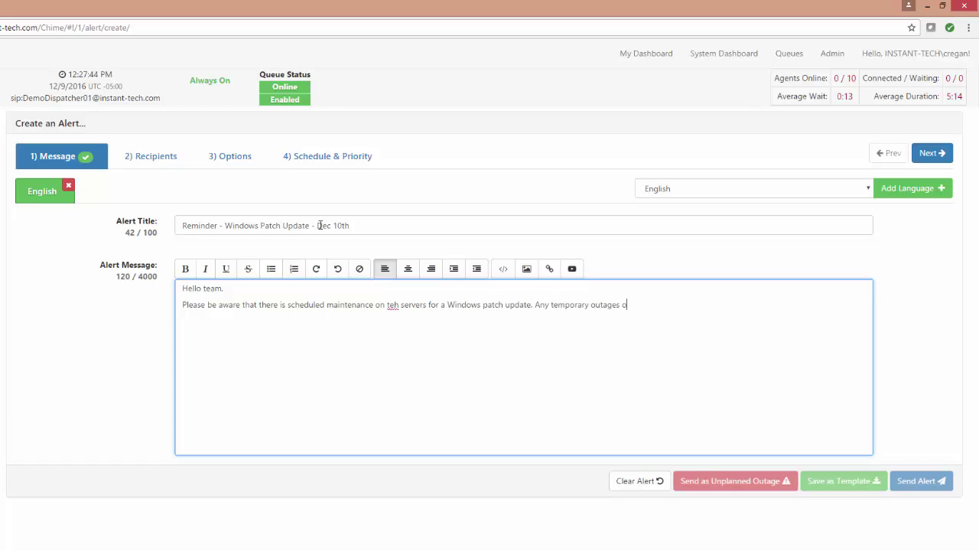
pyautogui.write('r issues will be a result of this. Thank you for your patience.')
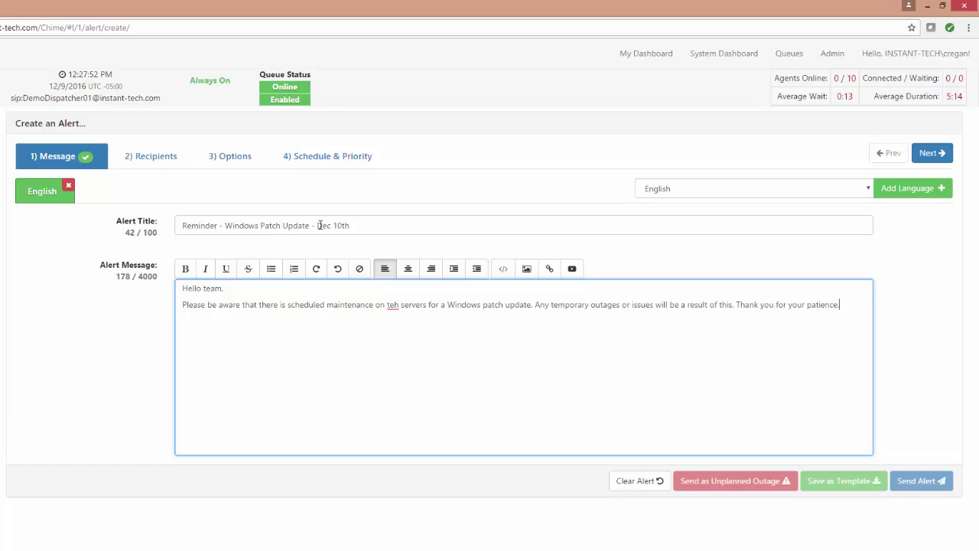
pyautogui.press('Return')
pyautogui.write('Sincerely,')
pyautogui.press('Return')
pyautogui.write('Your Information Technology team')
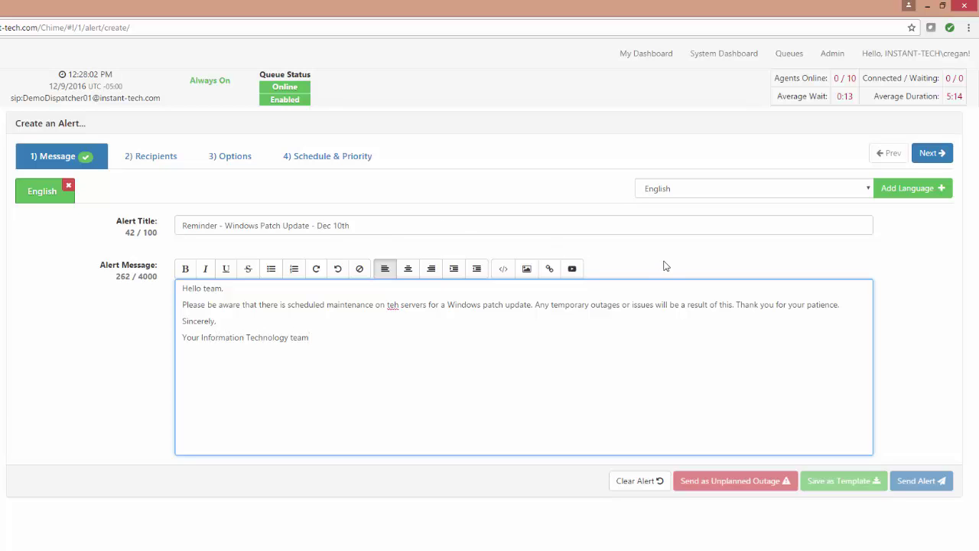
# Add a French version of the alert titled "Mise à jour de correctifs Windows rappel déc 10"
pyautogui.click(856, 191)
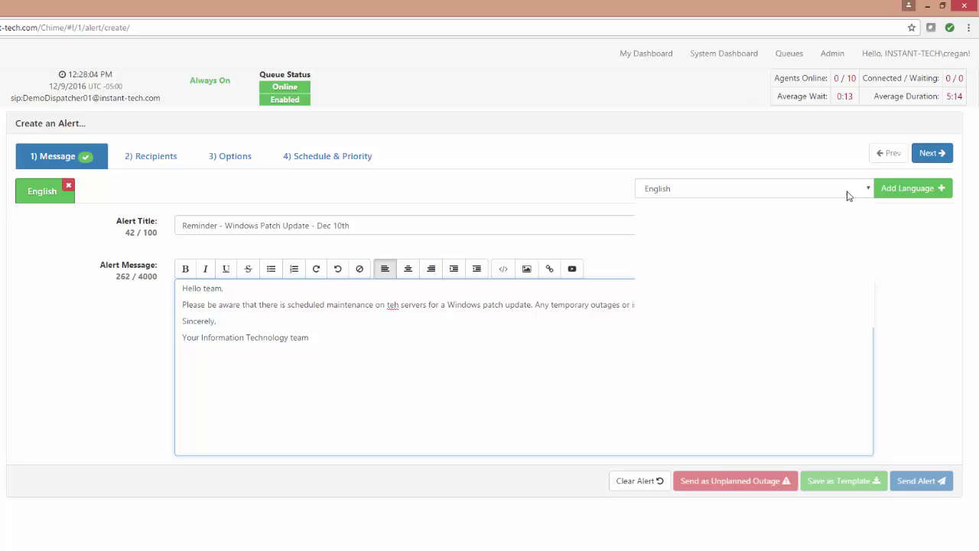
pyautogui.click(826, 252)
pyautogui.click(908, 191)
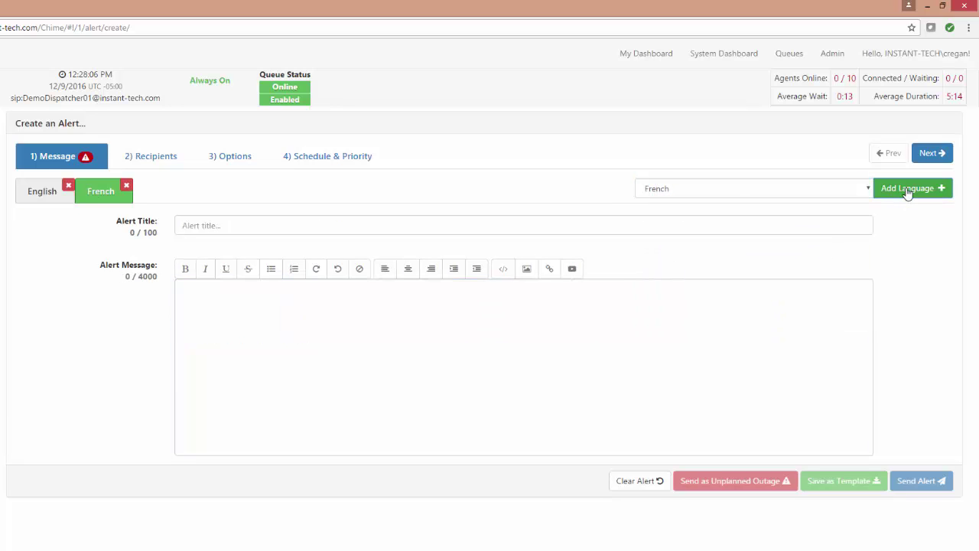
pyautogui.click(206, 222)
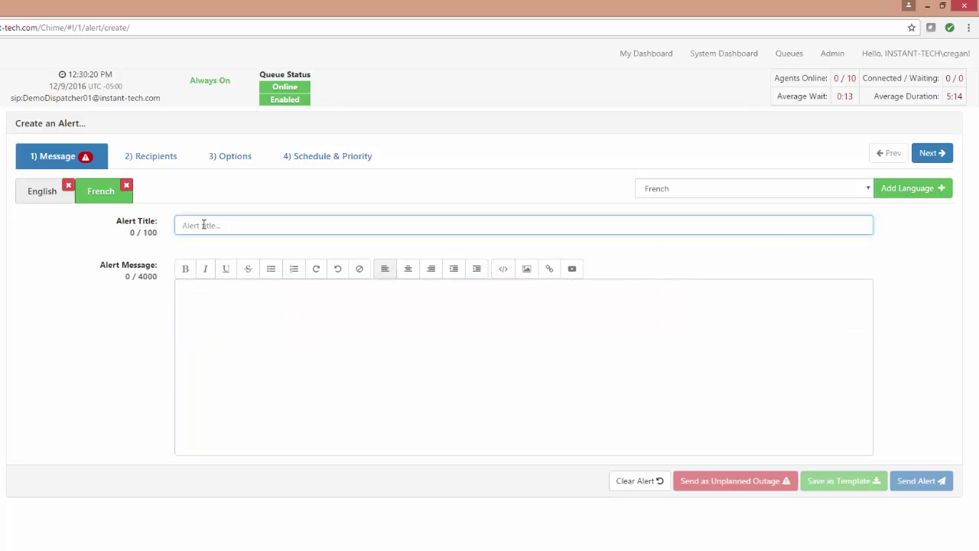
pyautogui.write('Mise à jour de correctifs Windows rappel déc 10')
# Fill in the French alert message with the translated maintenance notice, from "Bonjour, l'équipe" to "Votre équipe des technologies de l'information", and compare both language versions
pyautogui.click(361, 309)
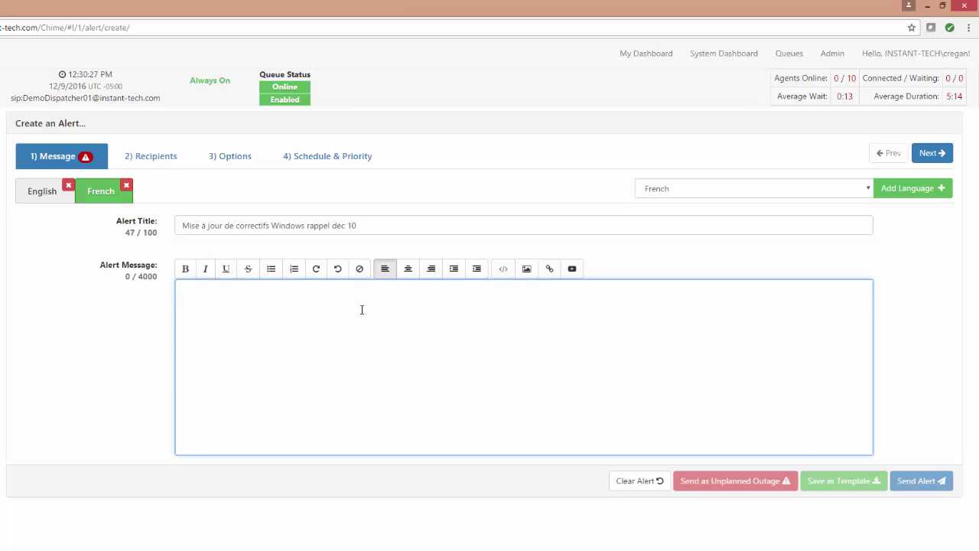
pyautogui.write("Bonjour, l'équipe  S'il vous plaît être conscient qu'il y a une maintenance planifiée sur le serveurs pour un patch de Windows Update. Toute interruption temporaire ou questions seront la suite de cette. Je vous remercie de votre patience.  Cordialement,  Votre équipe des technologies de l'information")
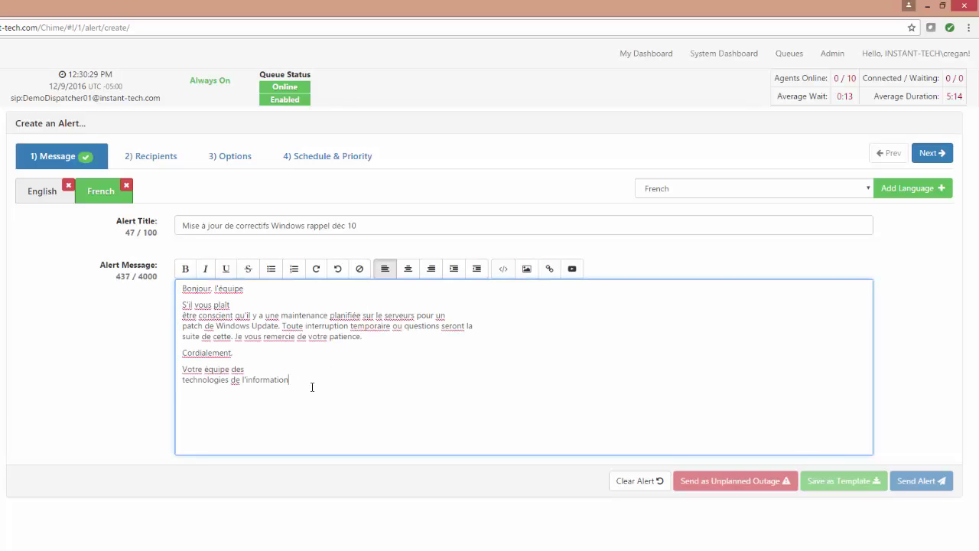
pyautogui.click(46, 194)
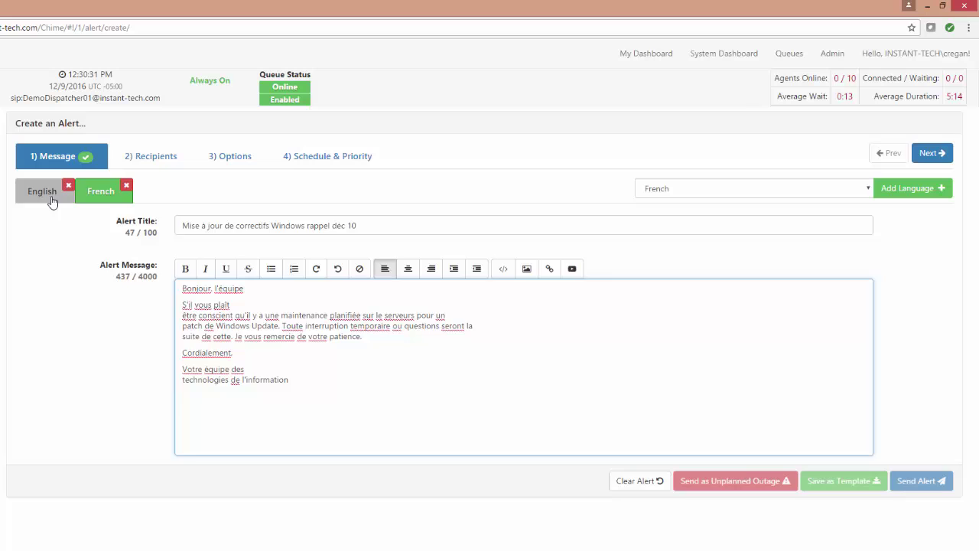
pyautogui.click(96, 200)
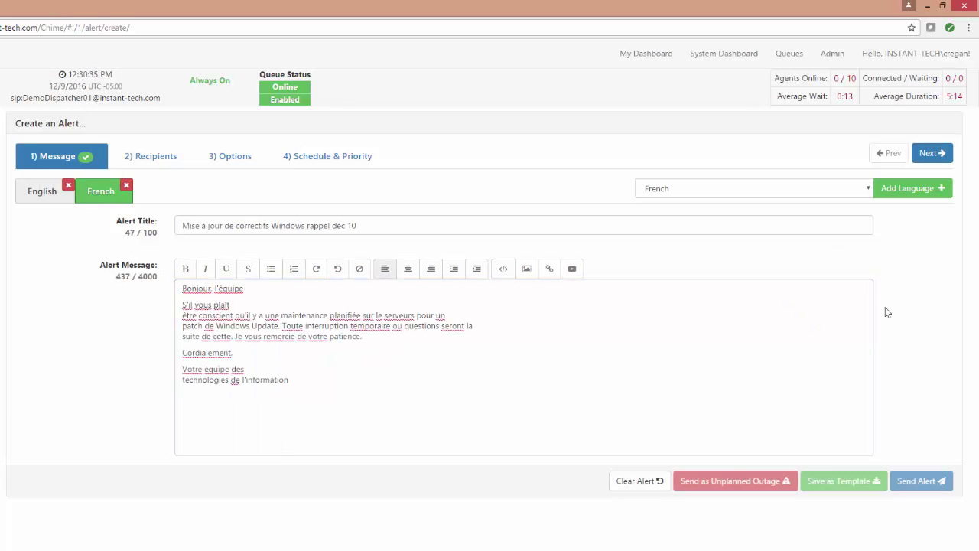
# Search Active Directory groups for "instant" and add InstantTechQA and InstantDevs as alert recipients
pyautogui.click(930, 157)
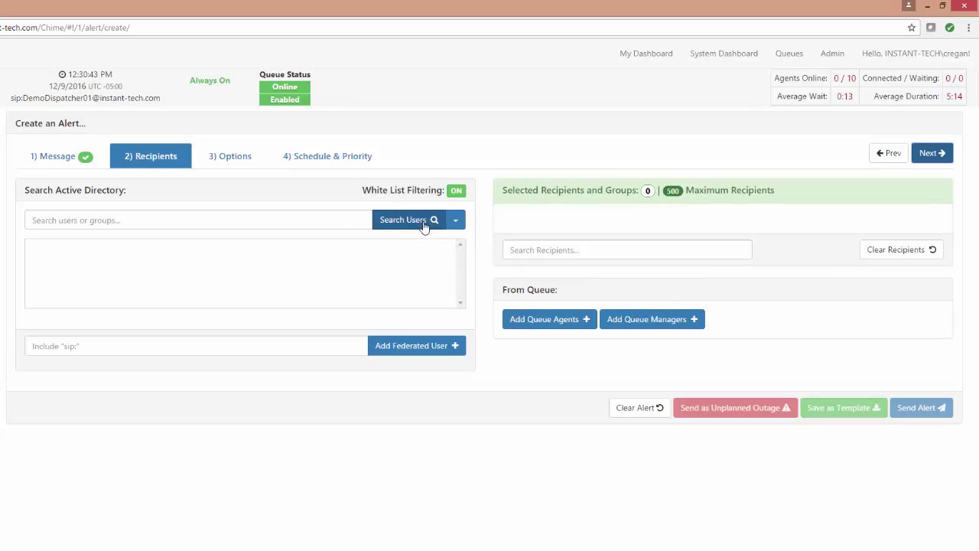
pyautogui.click(343, 219)
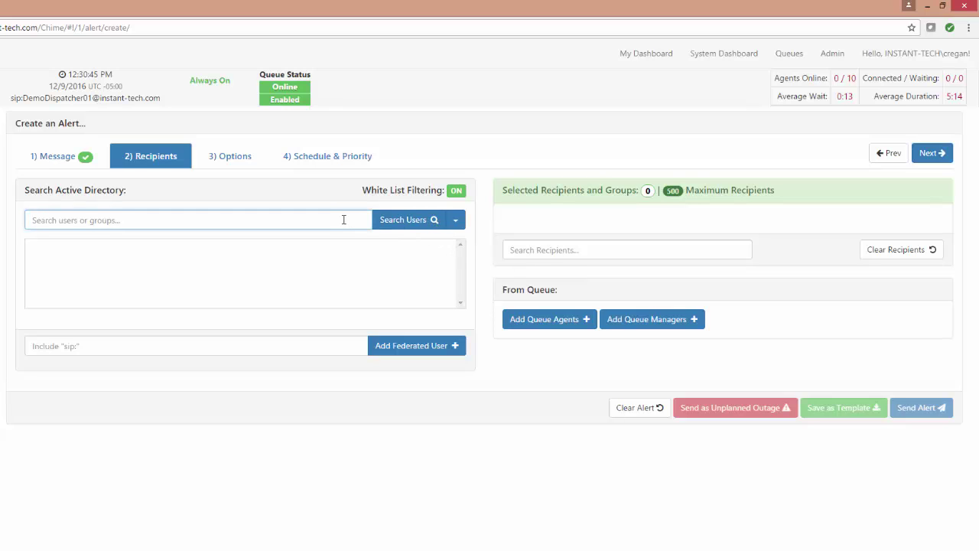
pyautogui.write('instant')
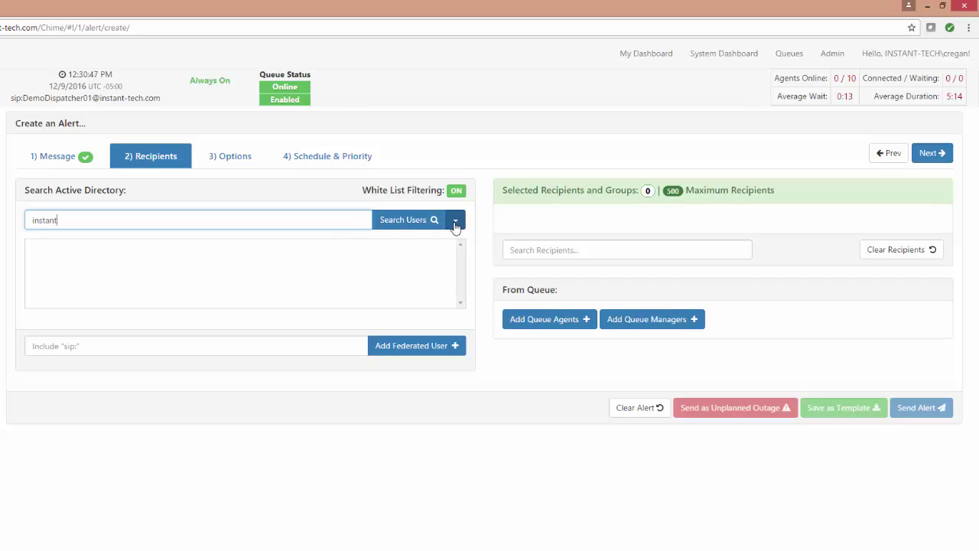
pyautogui.click(455, 222)
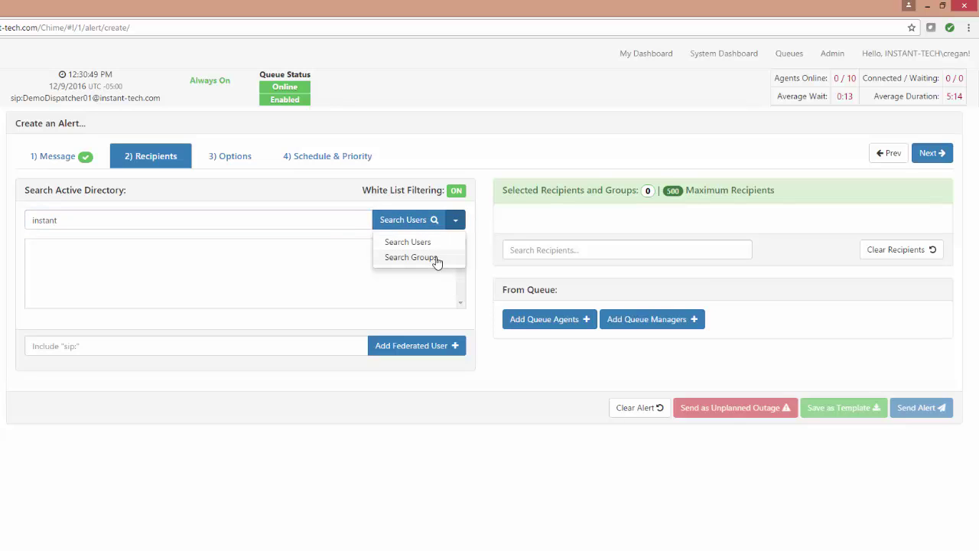
pyautogui.click(437, 259)
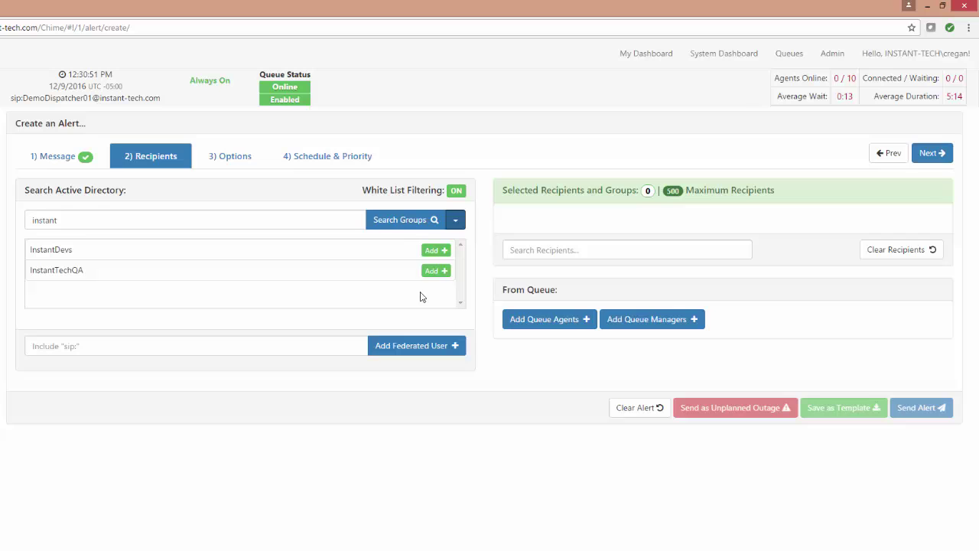
pyautogui.click(436, 270)
pyautogui.click(435, 252)
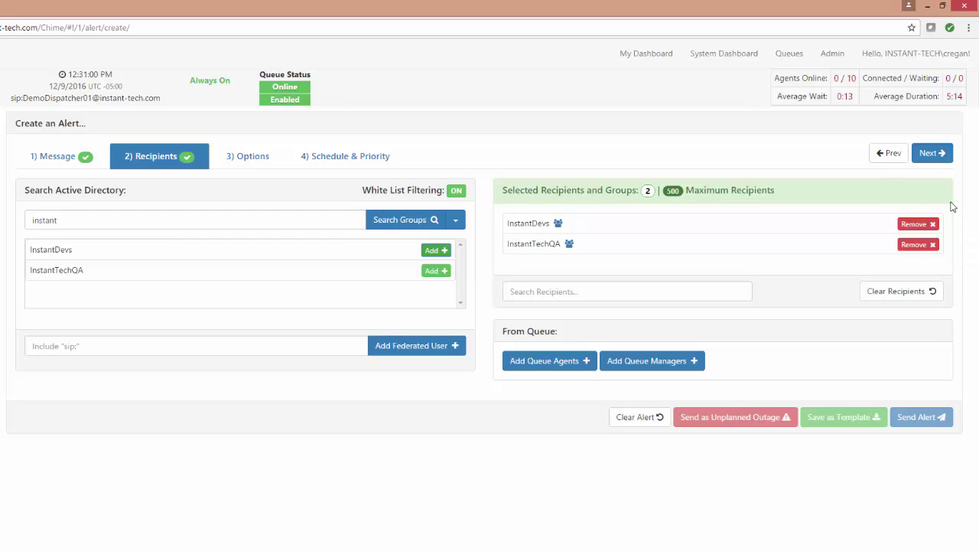
# Send the alert with default options, immediate delivery, one-week expiration and Normal priority, and accept its incoming notification on the Lync desktop
pyautogui.click(930, 154)
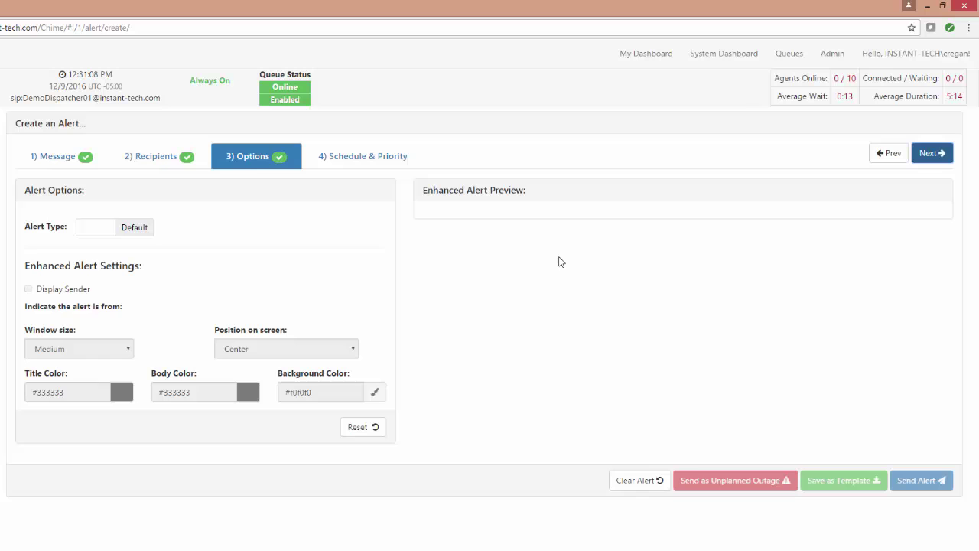
pyautogui.click(934, 161)
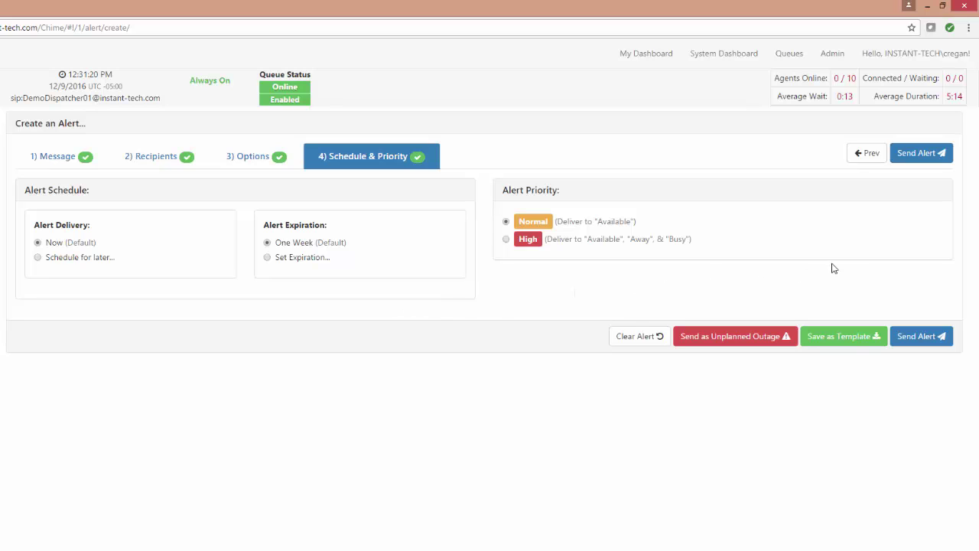
pyautogui.click(927, 163)
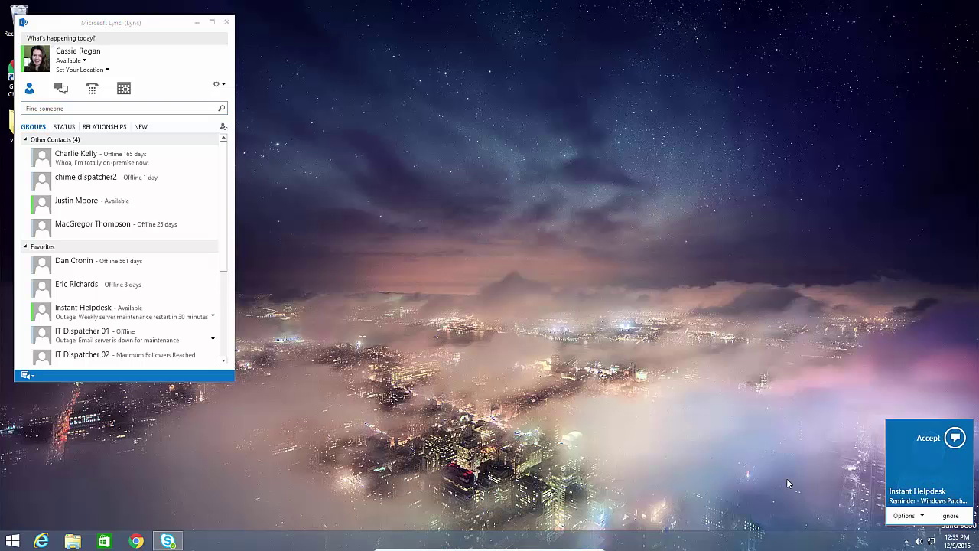
pyautogui.click(928, 437)
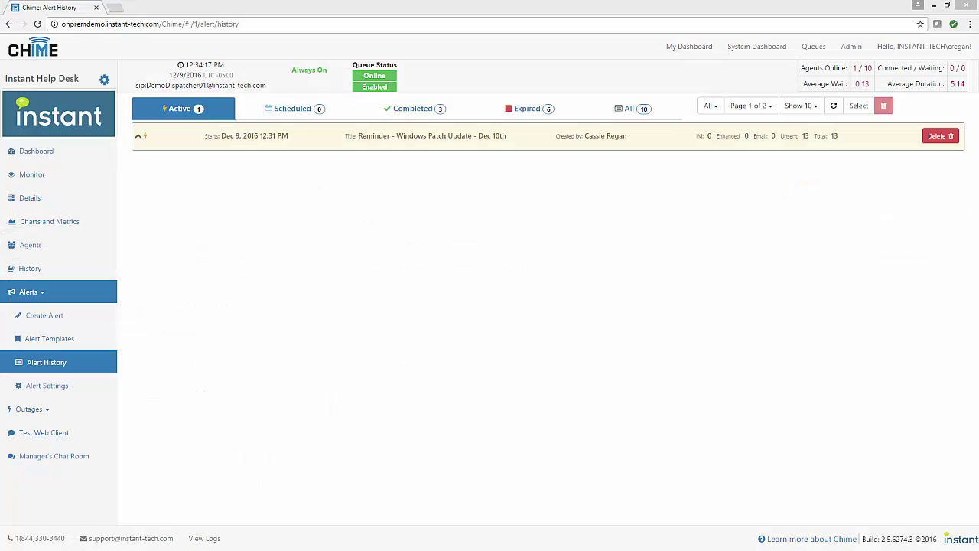
# Review the Windows Patch Update alert's details, delivery chart choices and recipient report in Chime's alert history
pyautogui.click(138, 138)
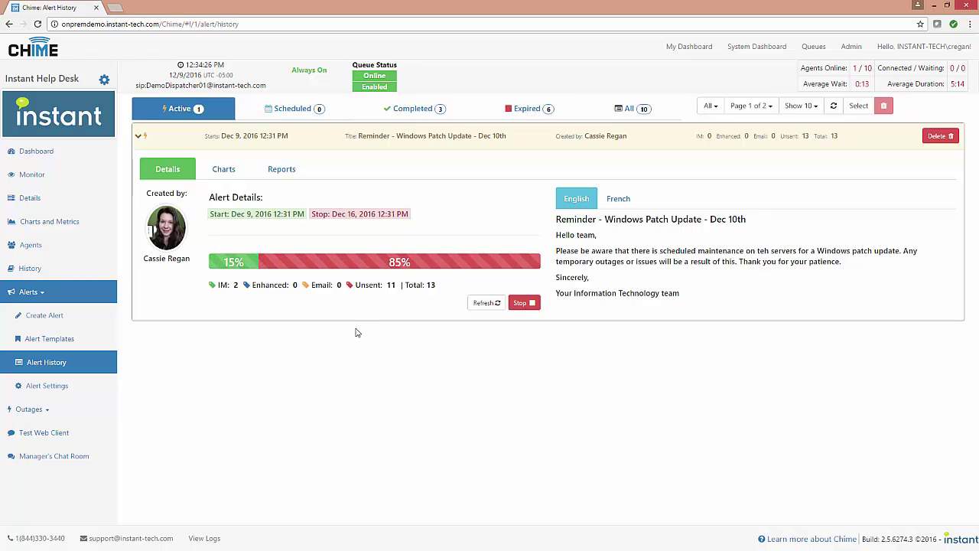
pyautogui.click(225, 173)
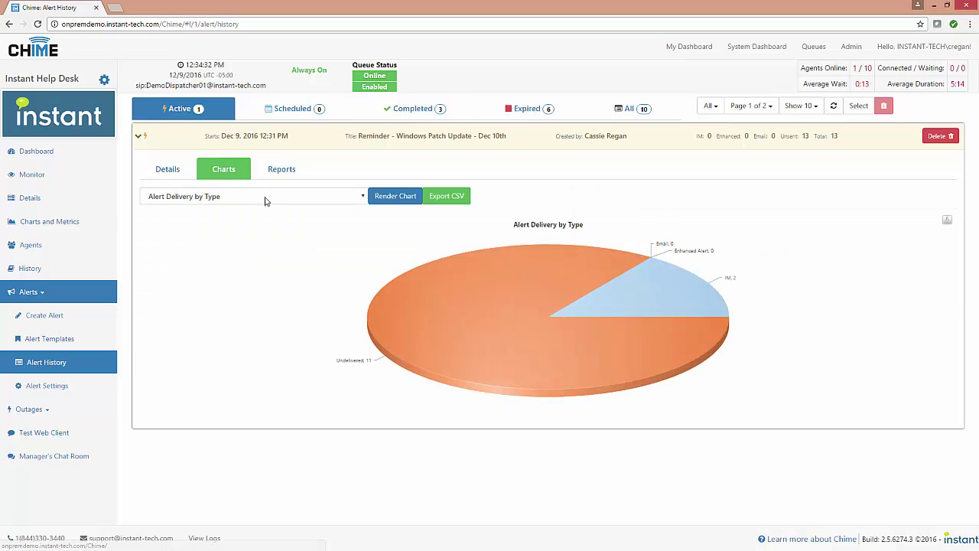
pyautogui.click(332, 200)
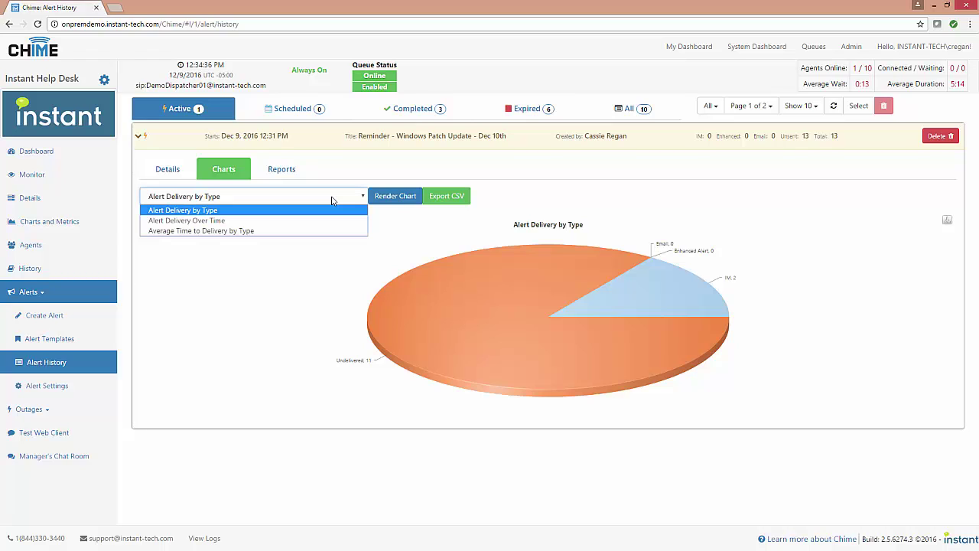
pyautogui.click(332, 201)
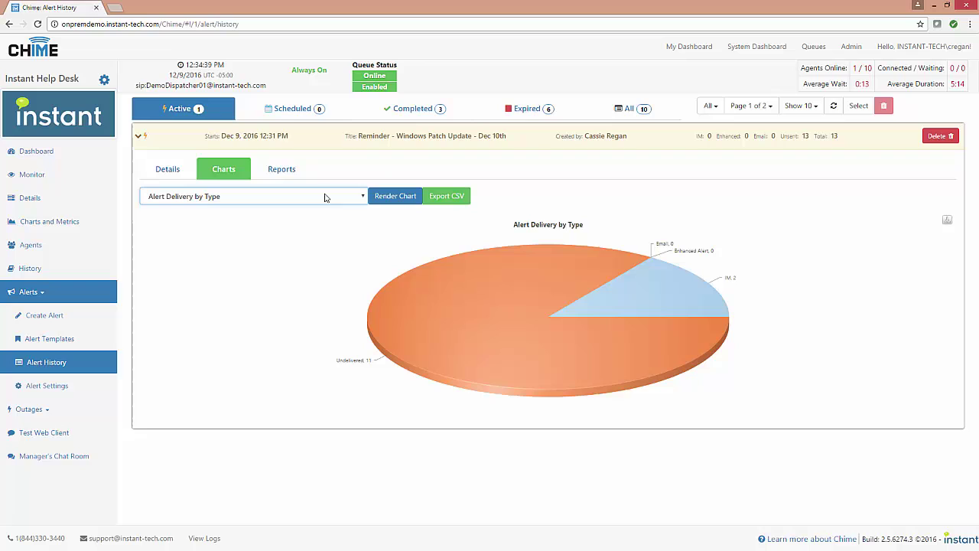
pyautogui.click(287, 179)
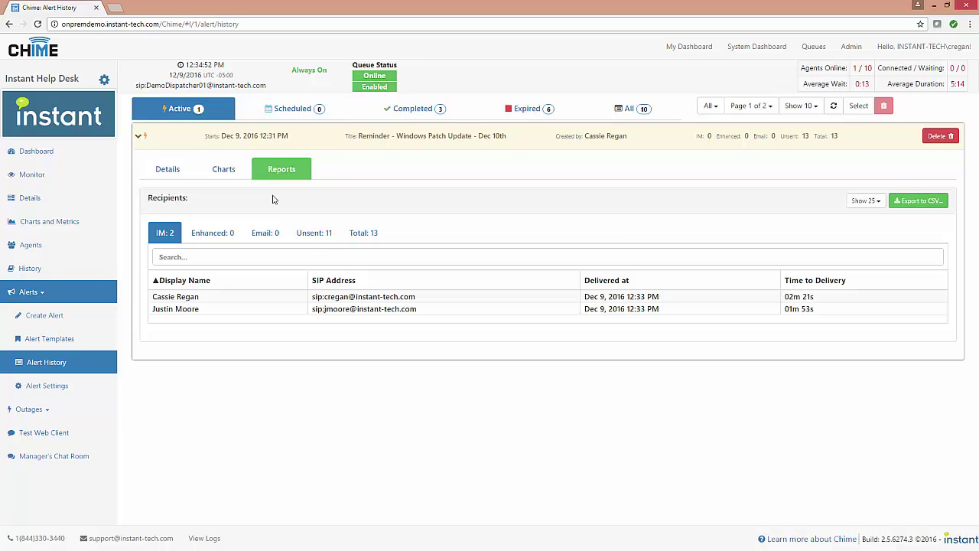
pyautogui.click(174, 171)
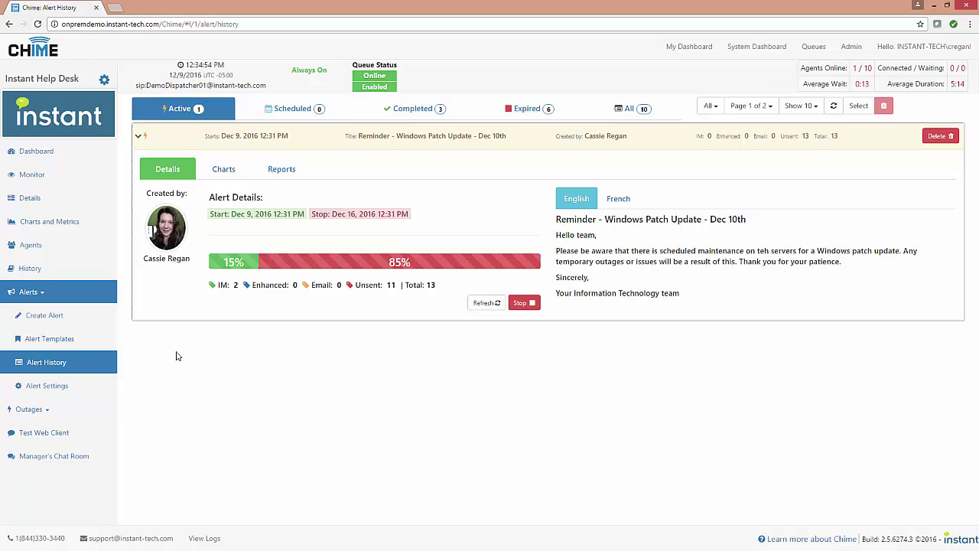